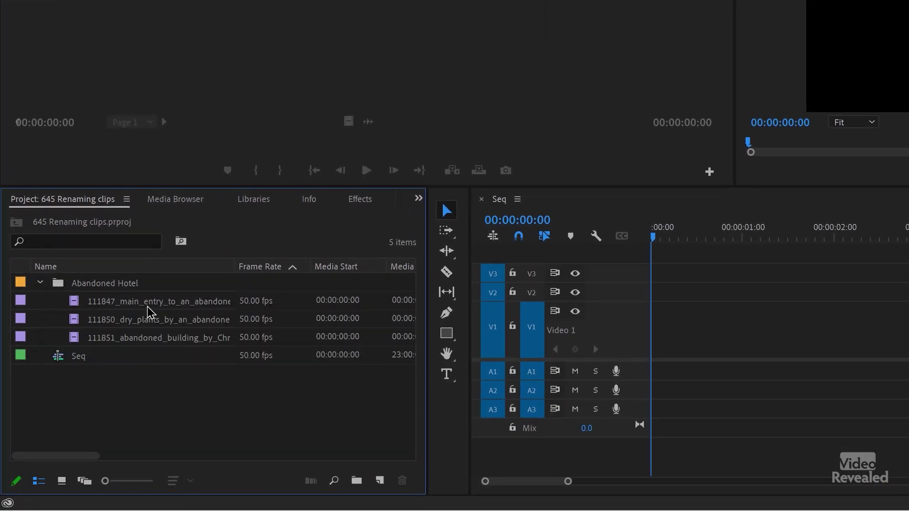
Step: Lay the three Abandoned Hotel clips back to back on V1 (00:00:15:03), fit the sequence, and scrub through them
drag(235, 270, 260, 277)
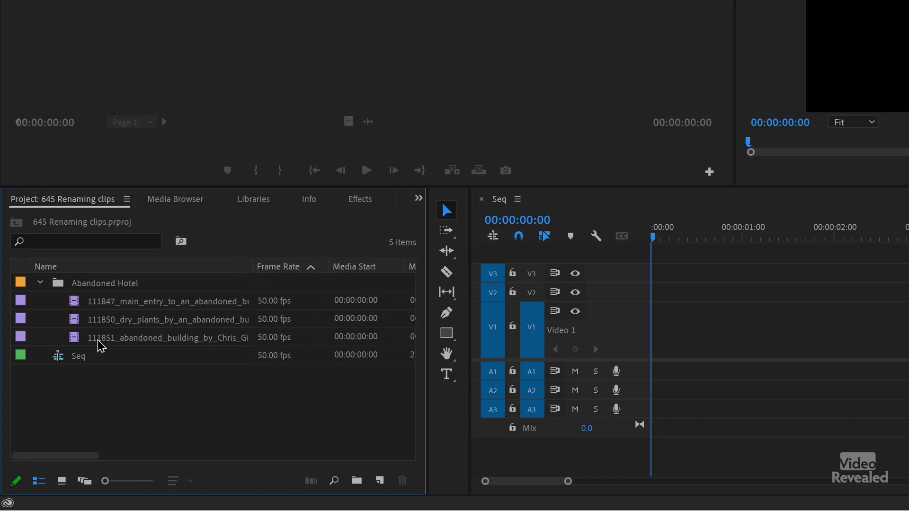
drag(56, 286, 616, 326)
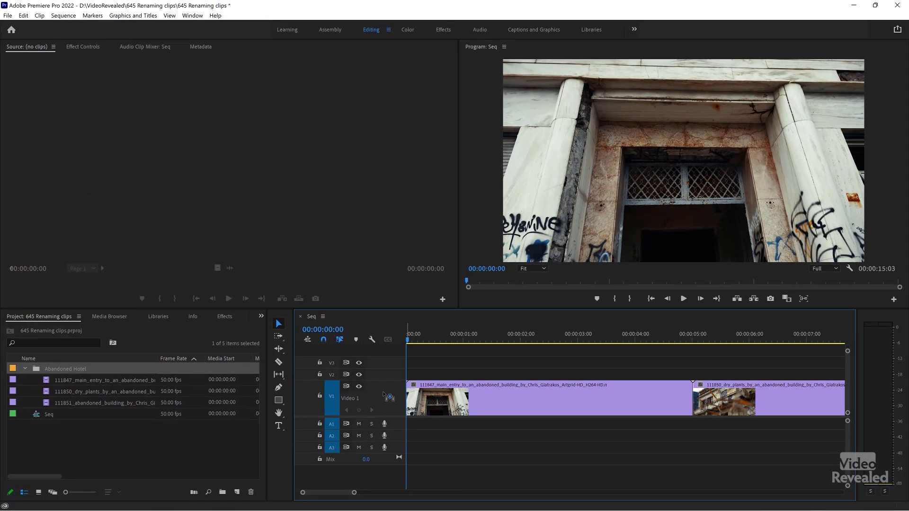
key(backslash)
drag(446, 335, 462, 360)
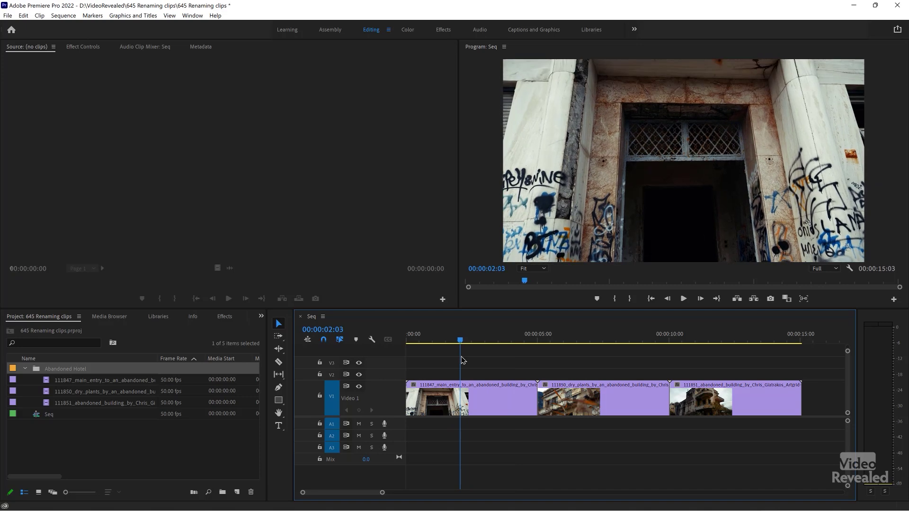
mouse_move(569, 356)
mouse_down()
mouse_move(726, 348)
mouse_move(569, 345)
mouse_up()
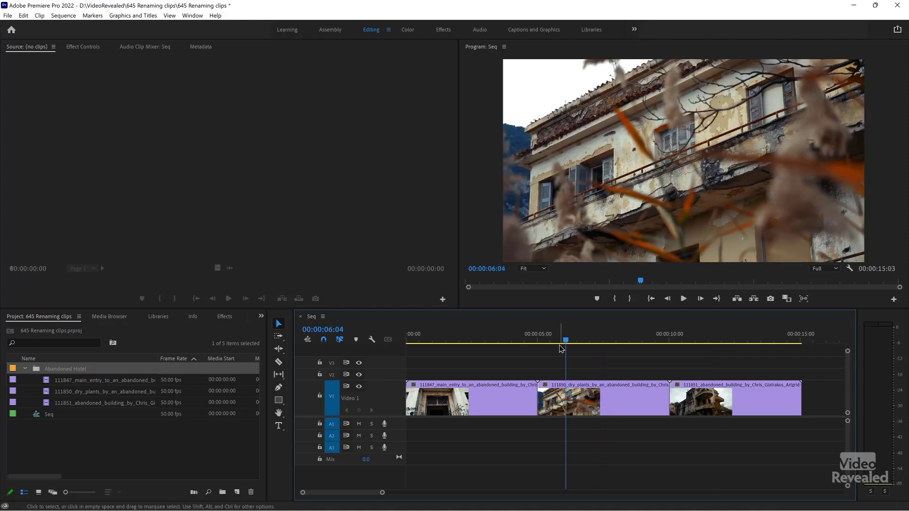
Step: Rename the three bin clips in turn to main entry, dry flowers and balcony
click(64, 382)
click(71, 380)
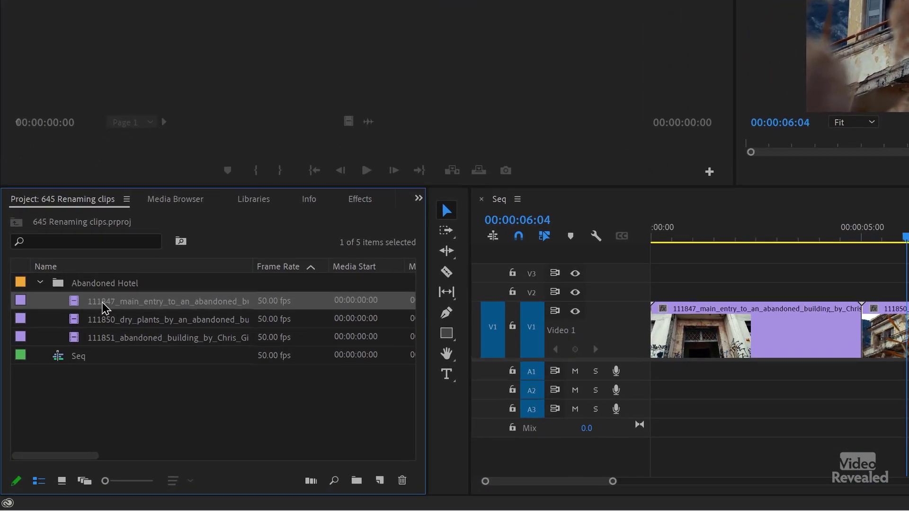
text(main entry)
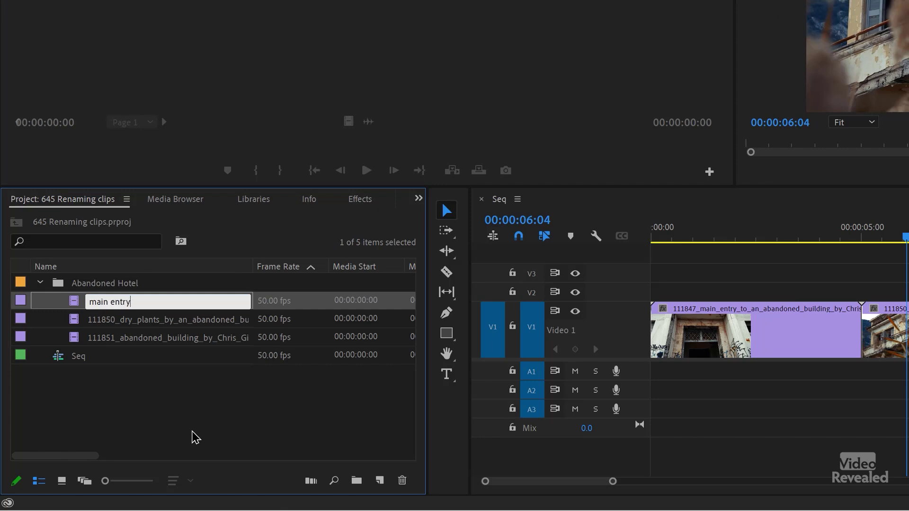
key(Tab)
text(d)
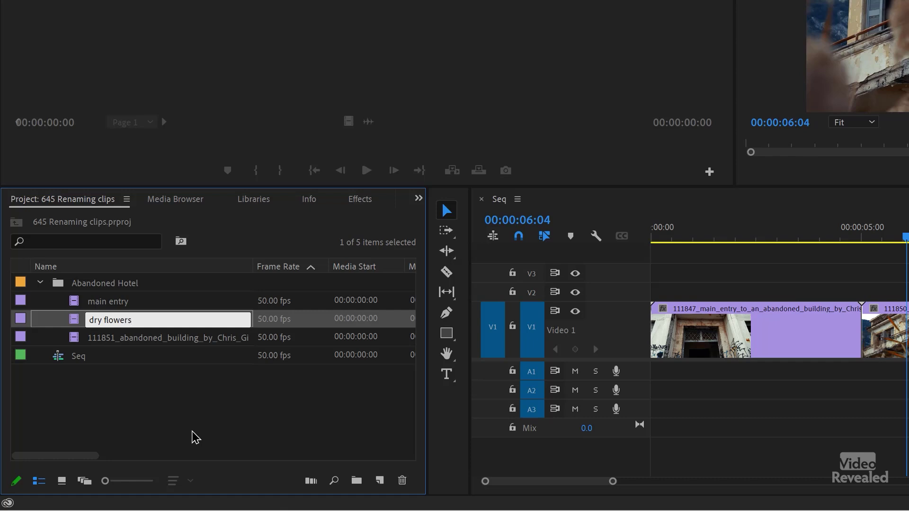
key(Tab)
text(b)
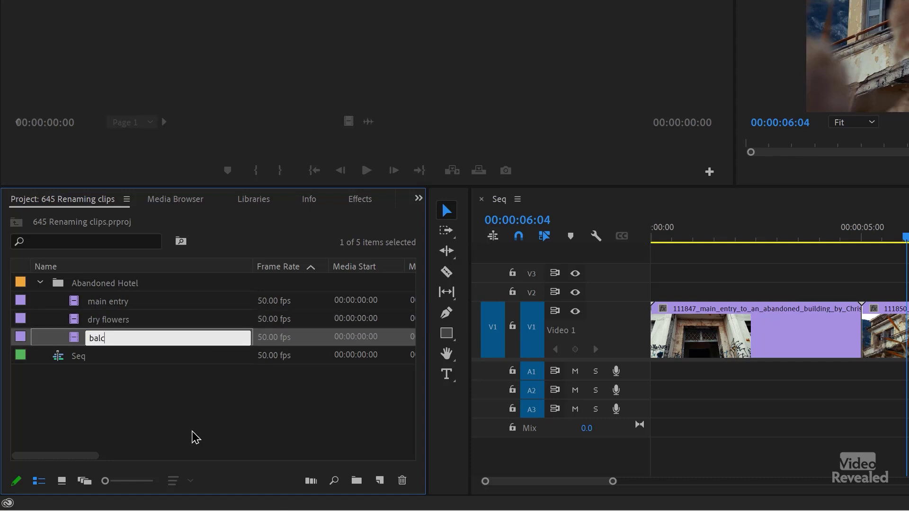
key(Tab)
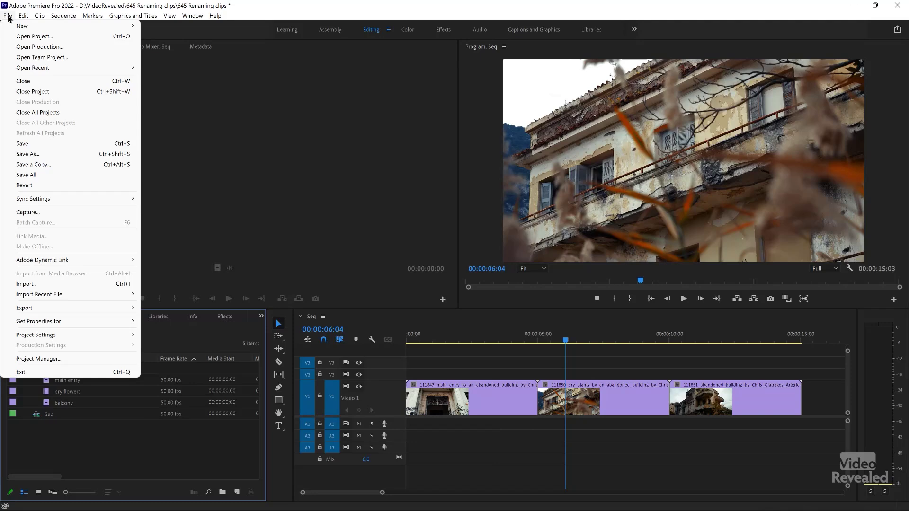
mouse_move(79, 32)
click(166, 26)
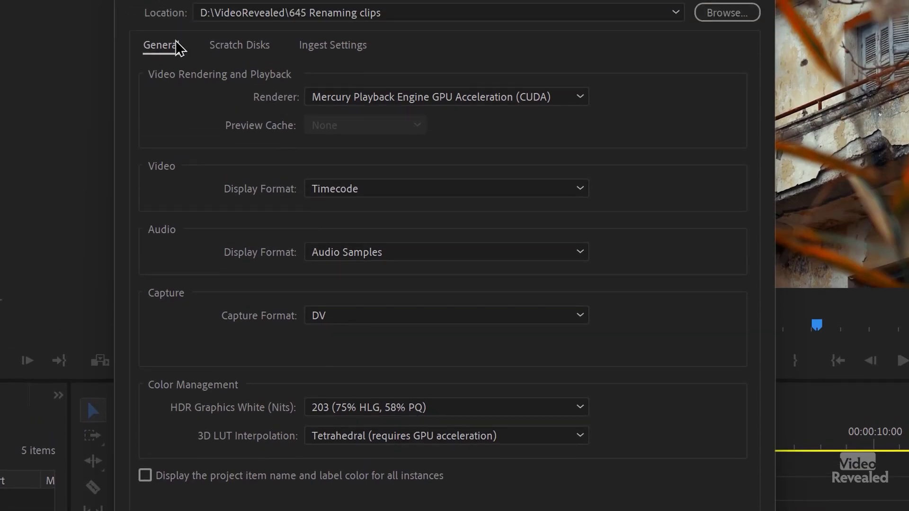
click(217, 48)
click(335, 53)
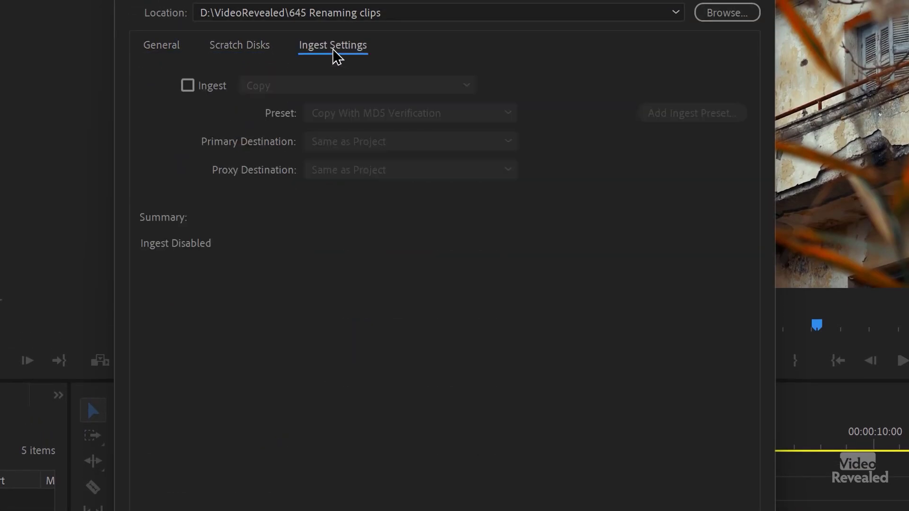
click(154, 50)
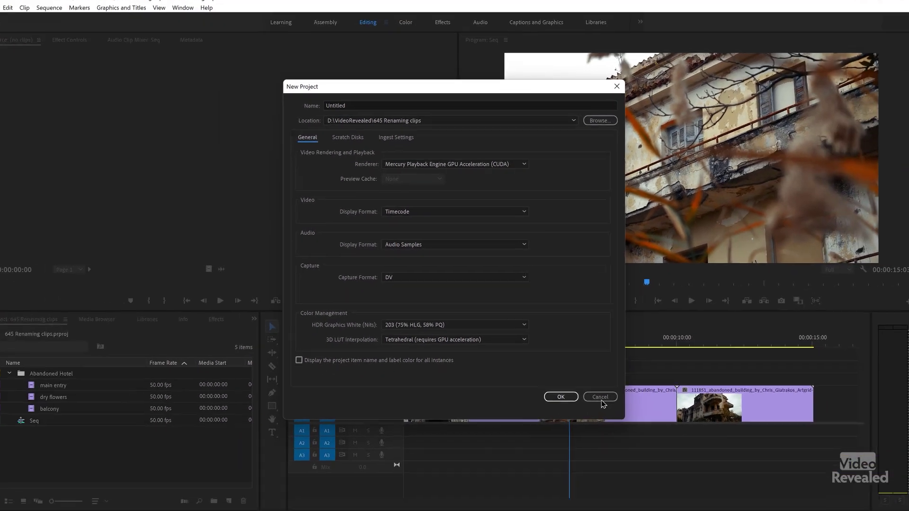
key(Escape)
click(9, 16)
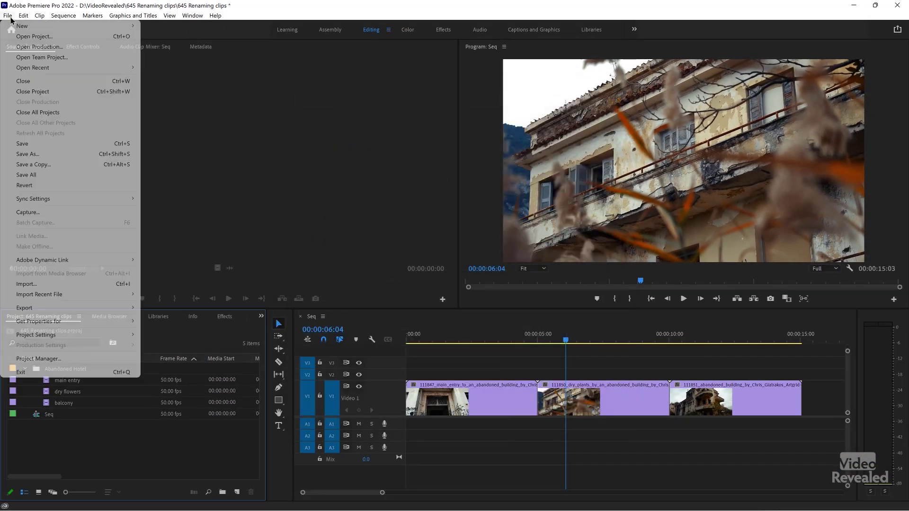
mouse_move(70, 334)
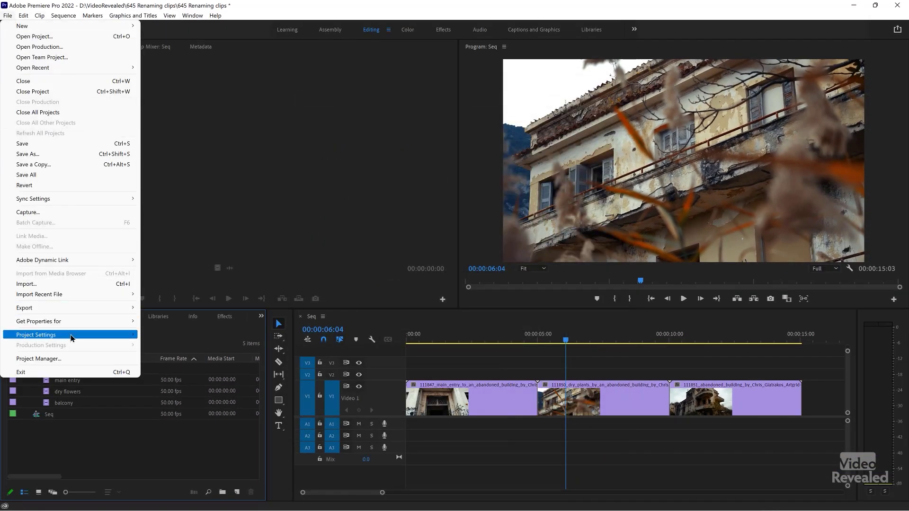
click(172, 337)
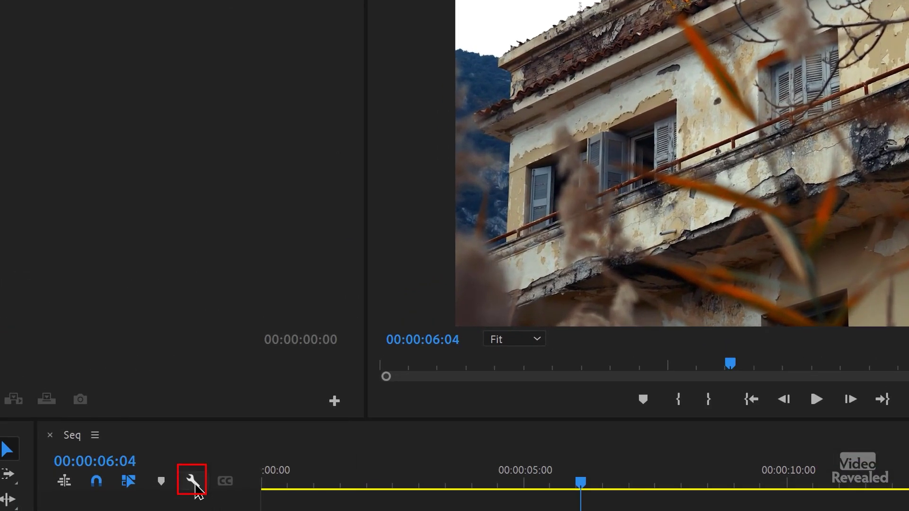
Step: Turn off Show Source Clip Name and Label in the timeline display settings, then adjust the timeline zoom
click(195, 483)
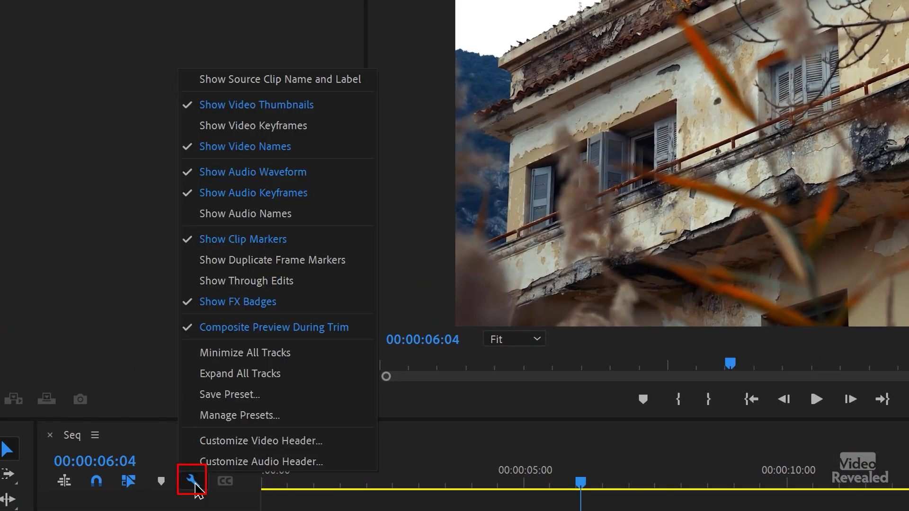
click(353, 93)
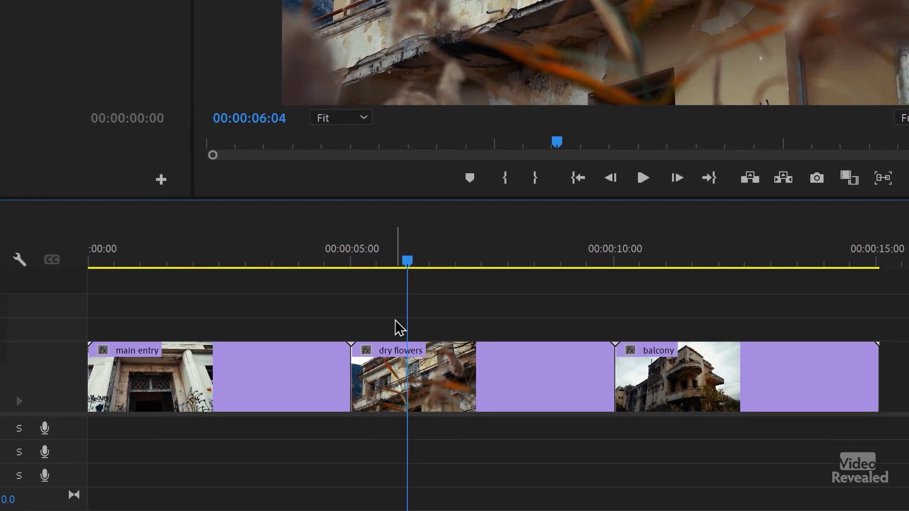
key(minus)
key(minus)
key(equal)
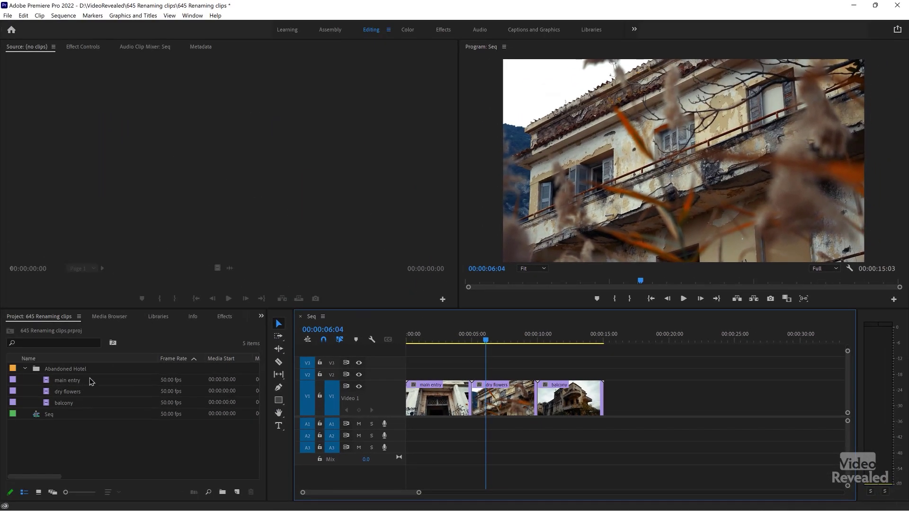
Step: Add the three Abandoned Hotel clips again after balcony on V1 and re-enable Show Source Clip Name and Label
drag(39, 373, 707, 397)
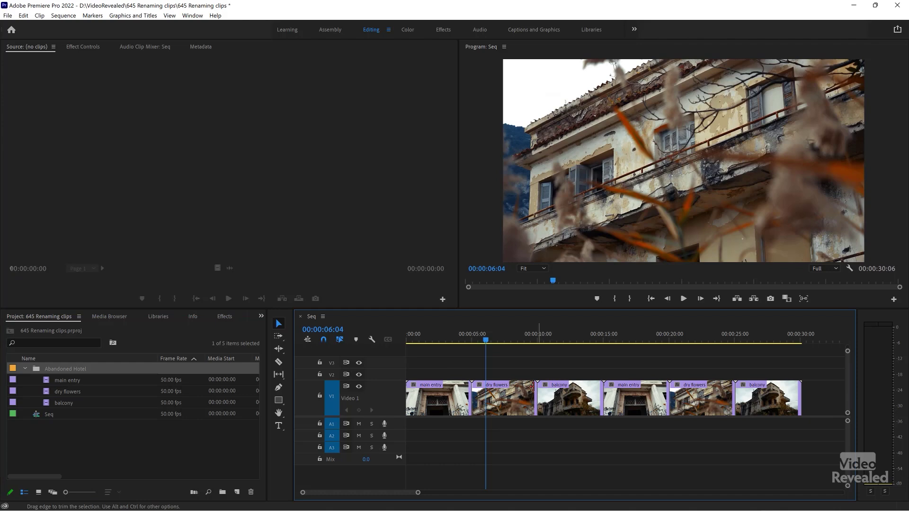
click(372, 341)
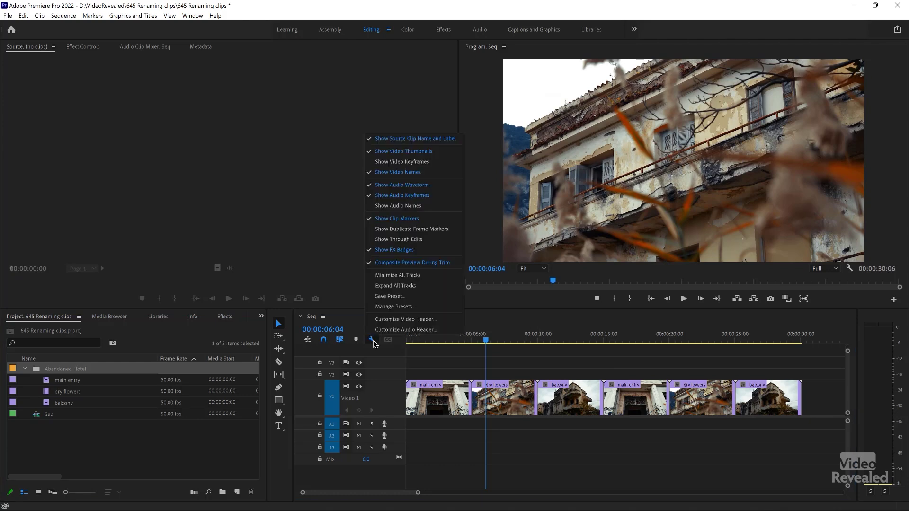
click(392, 139)
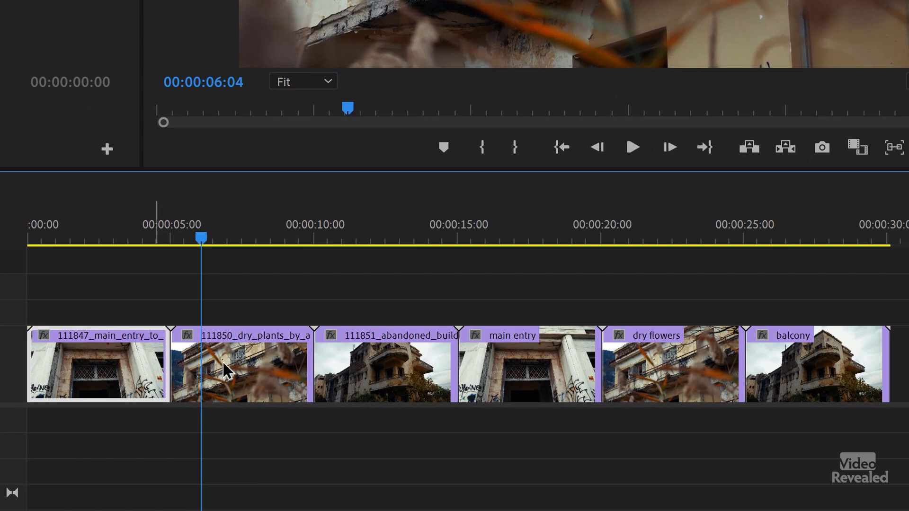
click(223, 361)
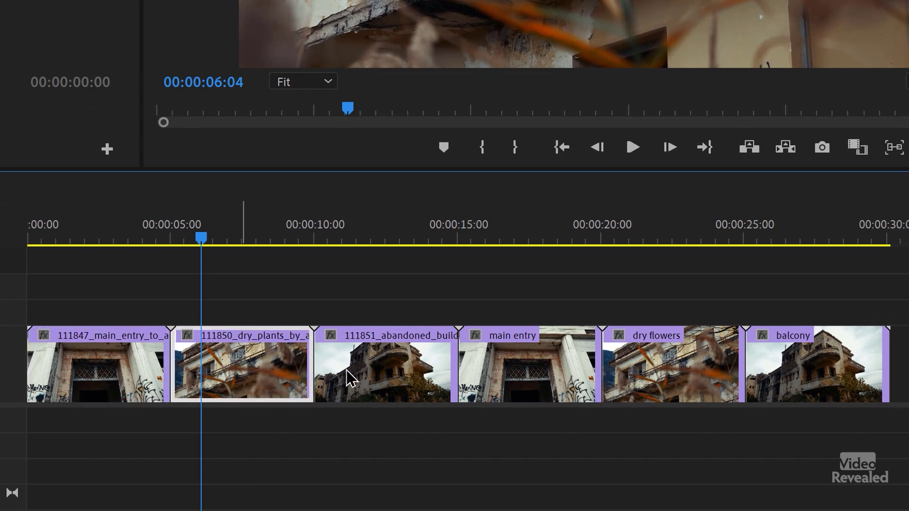
click(349, 374)
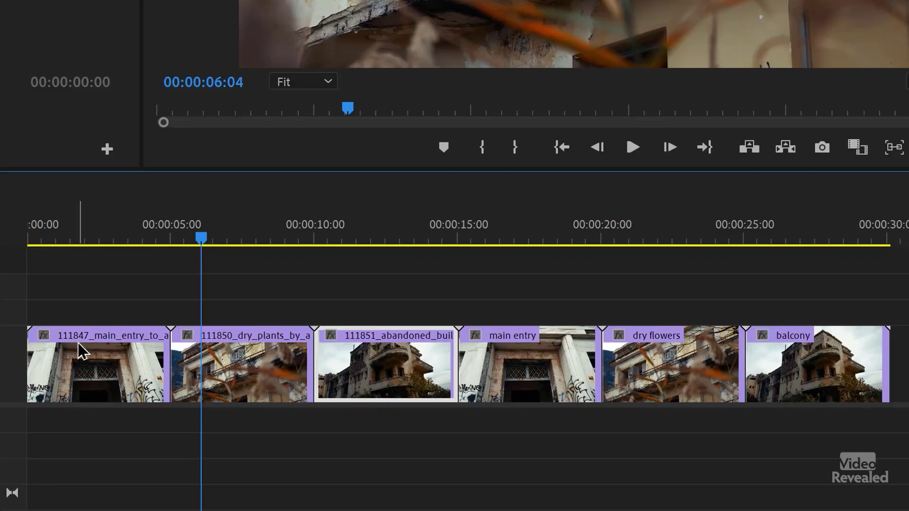
Step: Rename the first timeline clip to main entry and turn off Show Source Clip Name and Label
right_click(79, 346)
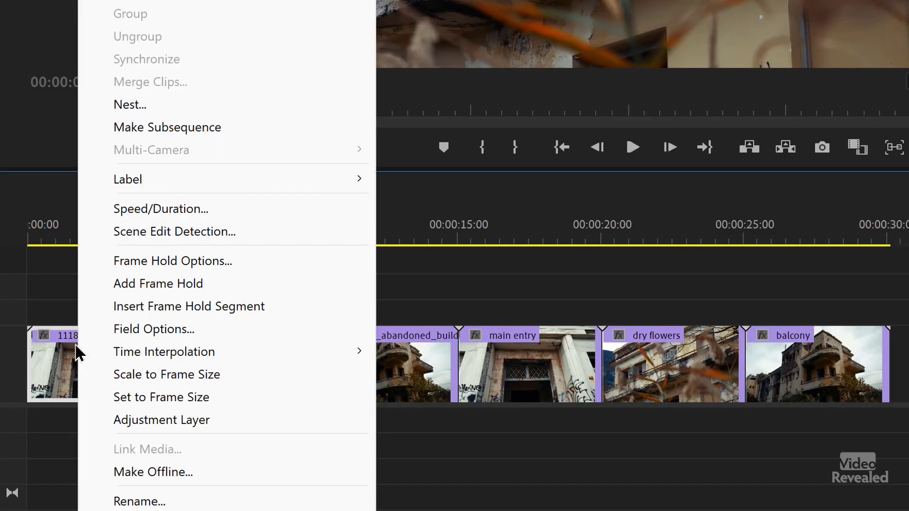
click(140, 502)
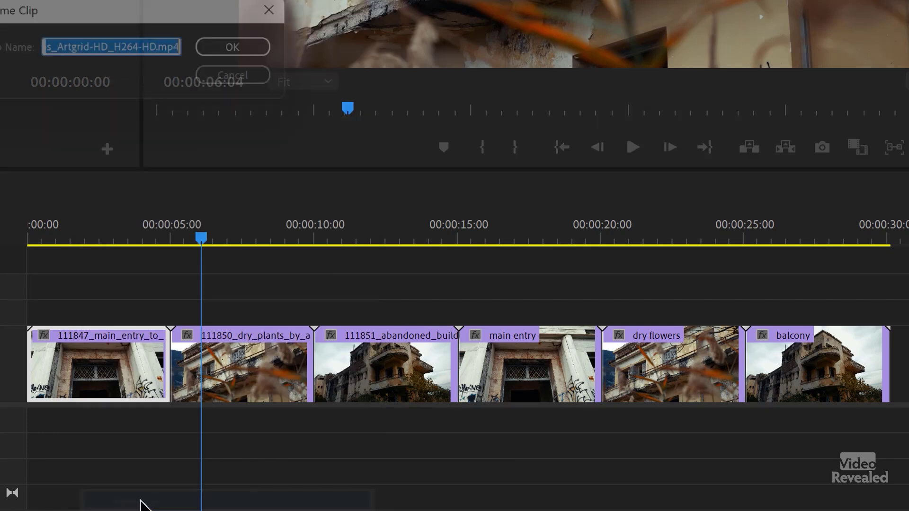
text(m)
text(ain)
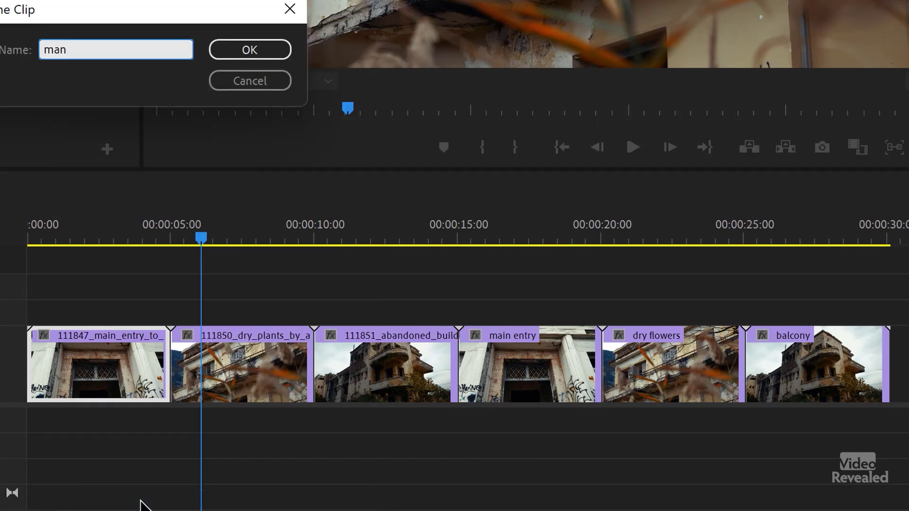
key(BackSpace)
text(in ent)
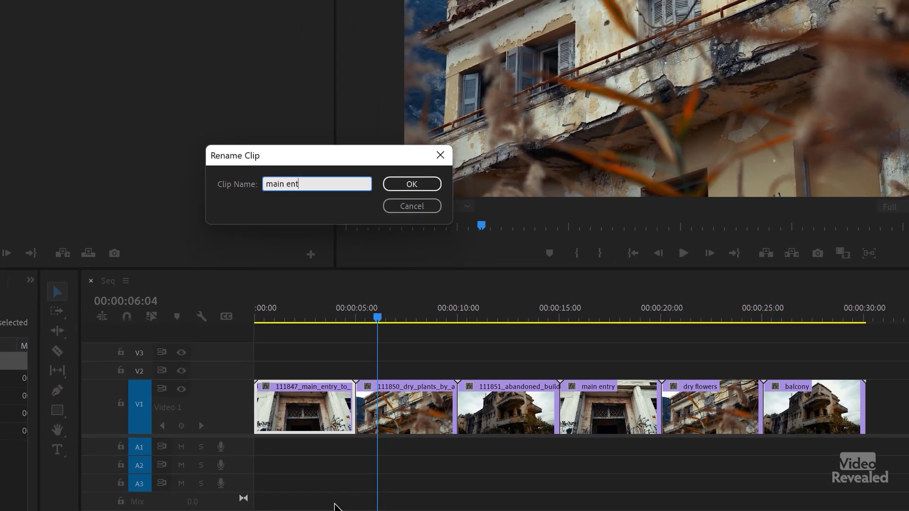
text(ry)
key(Return)
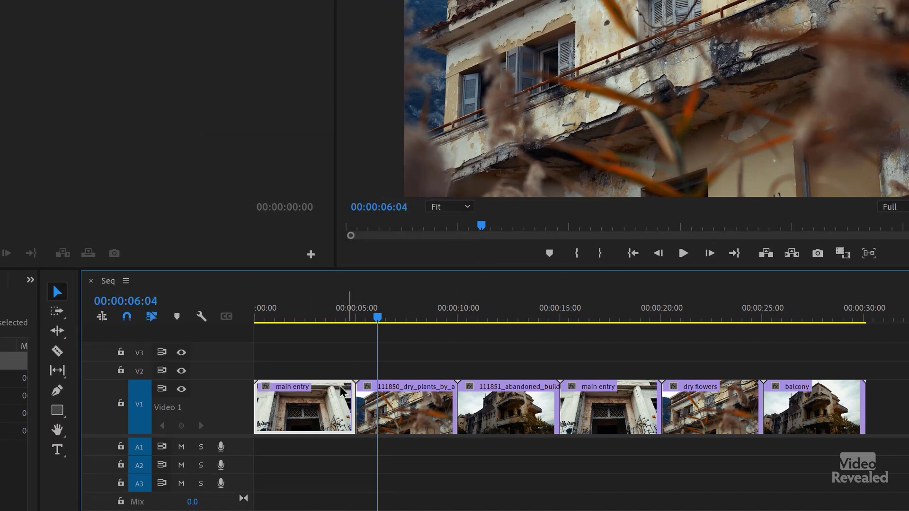
click(201, 316)
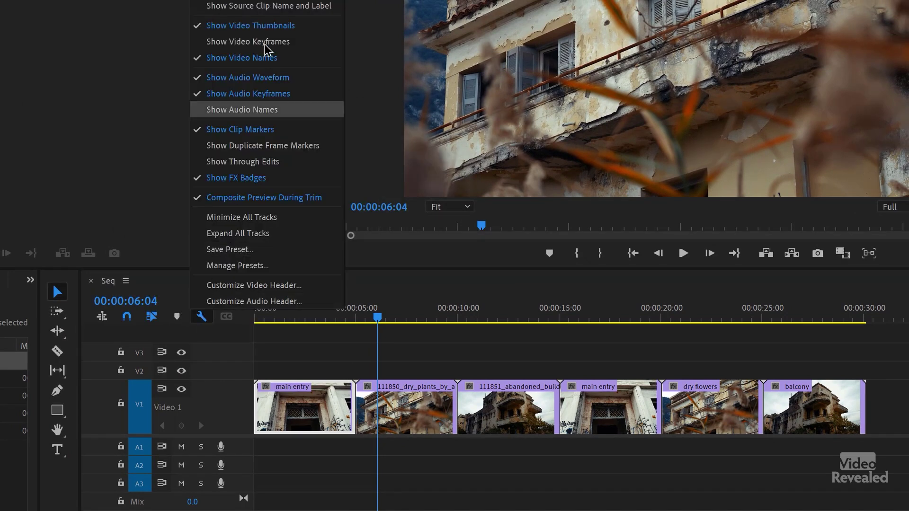
click(265, 6)
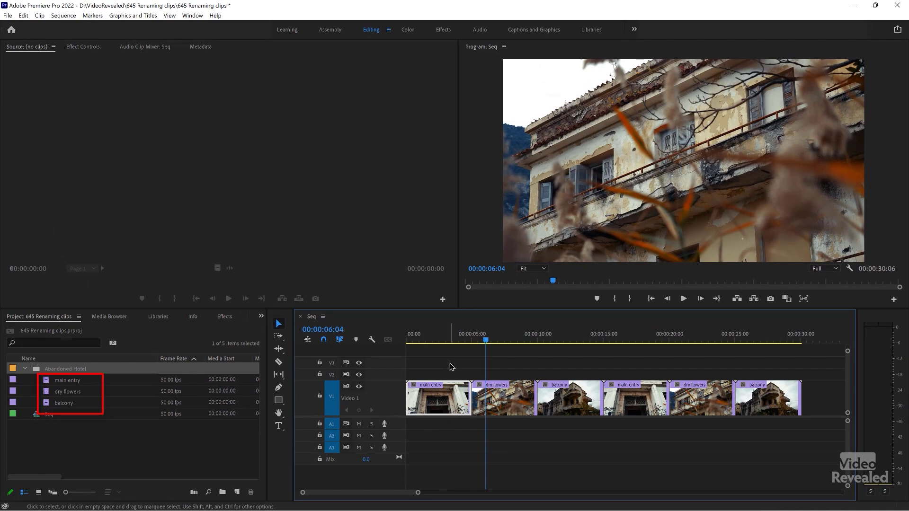
Step: Undo and redo the last change, re-enable Show Source Clip Name and Label, and select main entry in the bin
key(ctrl+z)
key(ctrl+z)
key(ctrl+z)
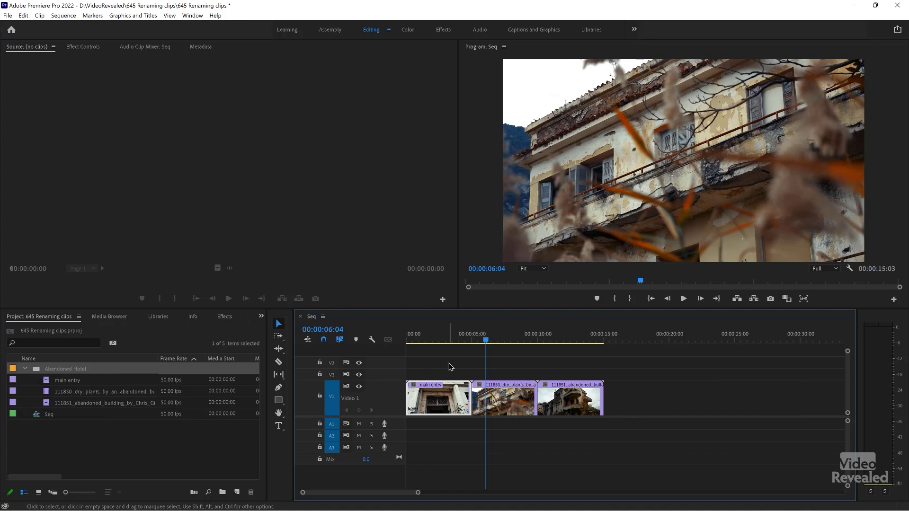
key(ctrl+shift+z)
key(ctrl+shift+z)
key(ctrl+shift+z)
click(372, 340)
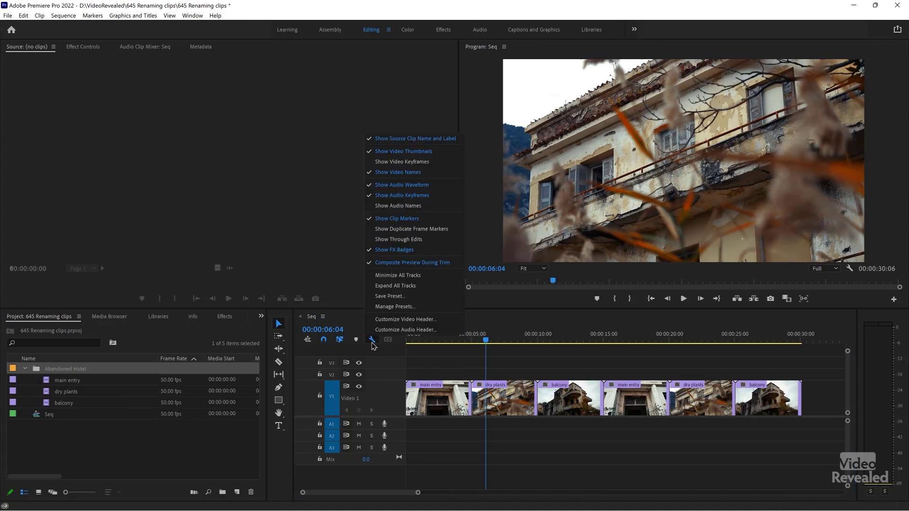
click(402, 139)
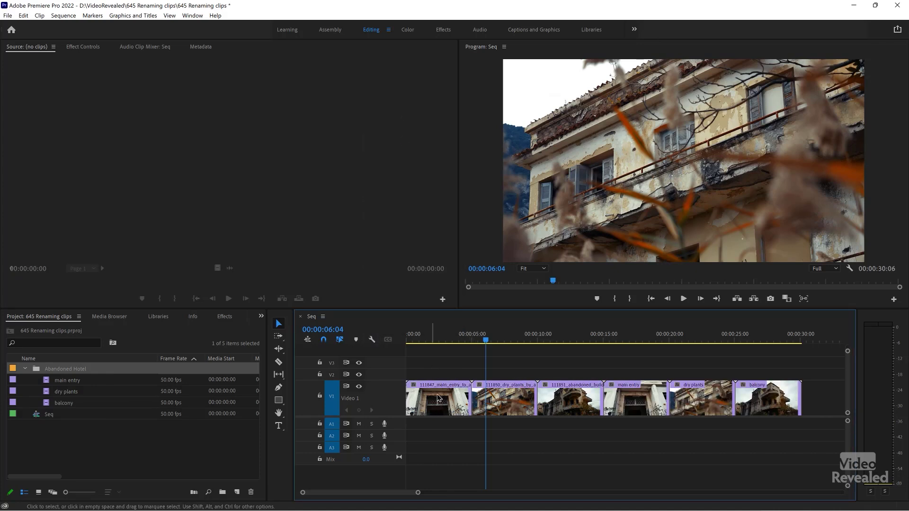
drag(439, 359, 553, 376)
click(552, 377)
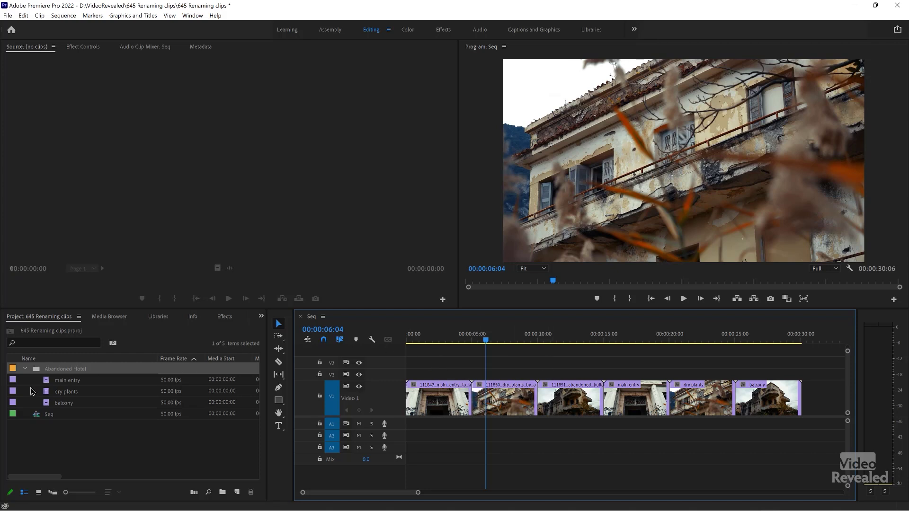
click(16, 380)
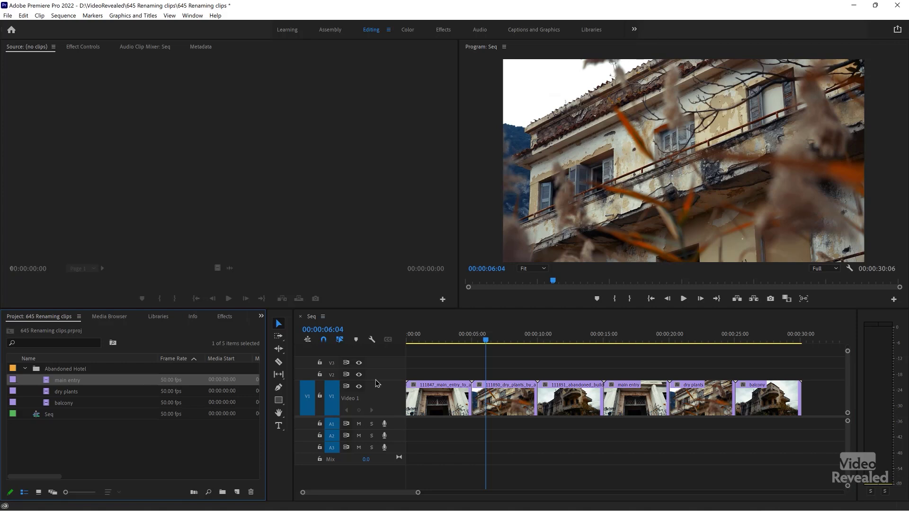
Step: Label main entry, dry plants and balcony green in the bin, then enable Show Source Clip Name and Label
shift+click(16, 402)
right_click(16, 403)
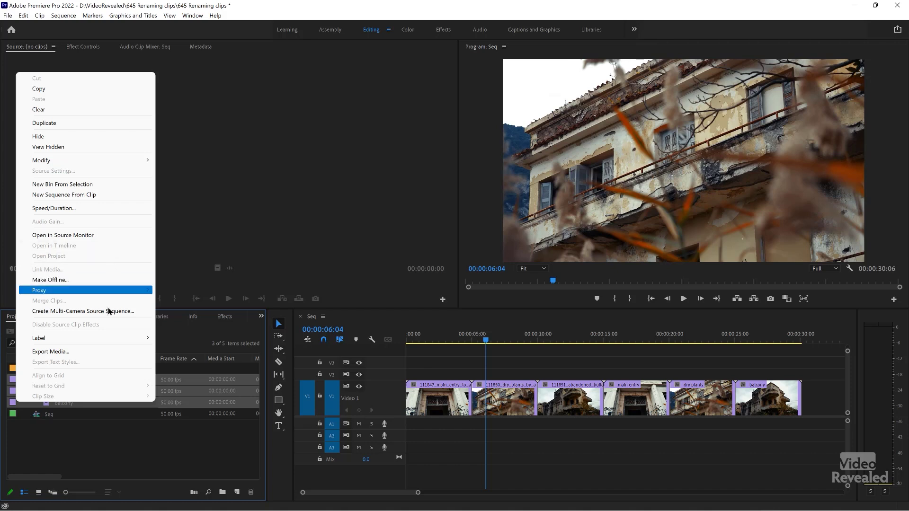
mouse_move(114, 338)
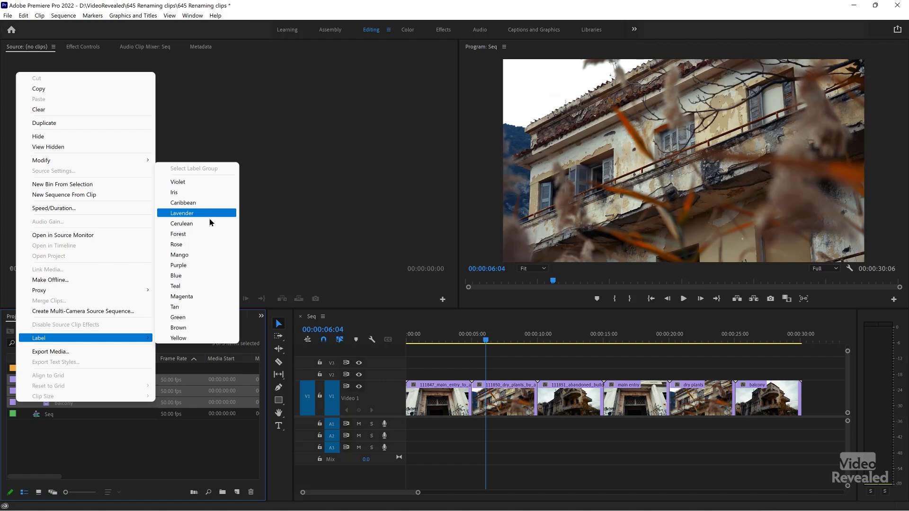
click(207, 234)
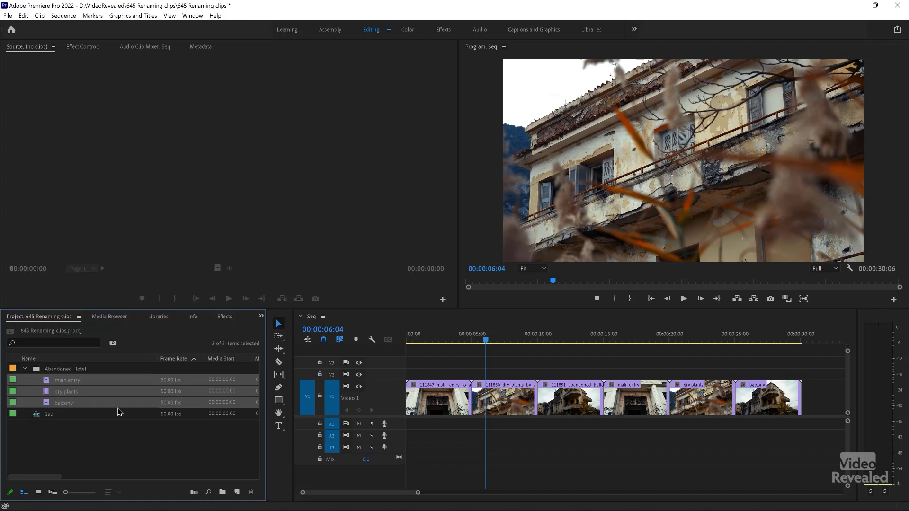
click(87, 446)
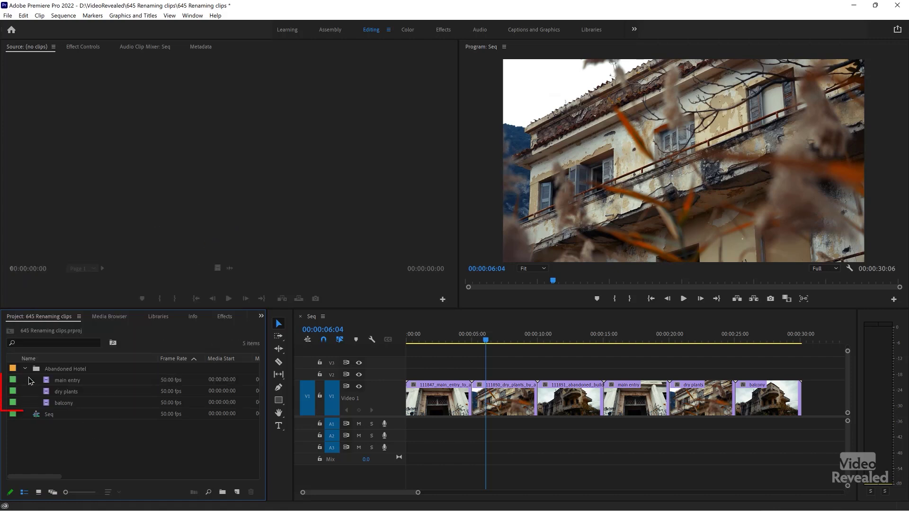
click(372, 340)
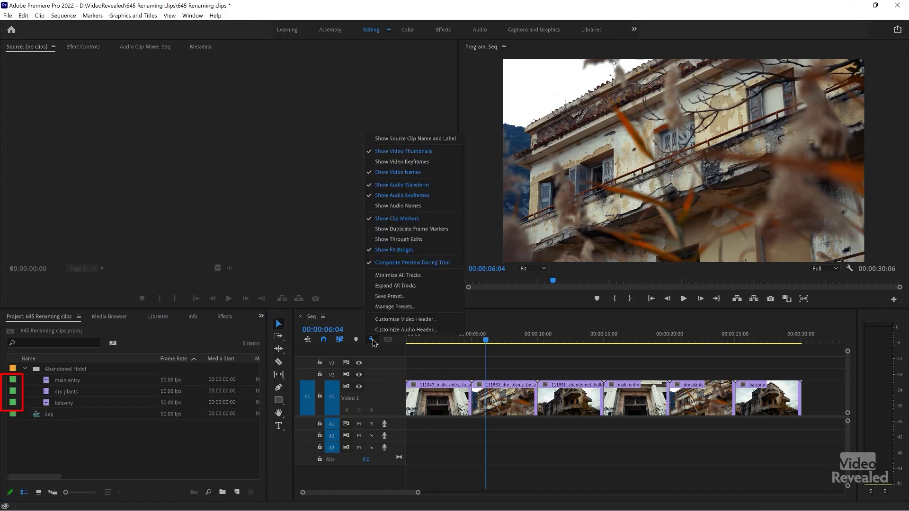
click(416, 138)
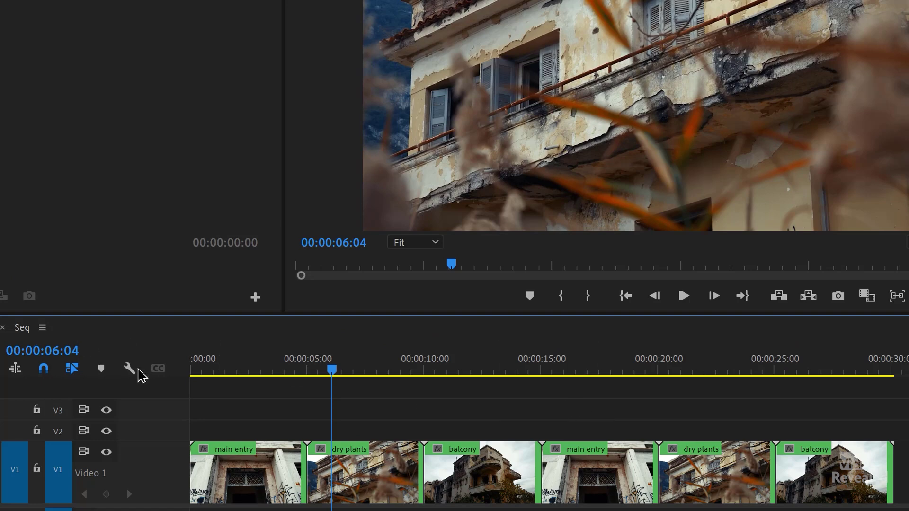
Step: With source names hidden, give the last three timeline clips a Yellow label
click(128, 369)
click(175, 8)
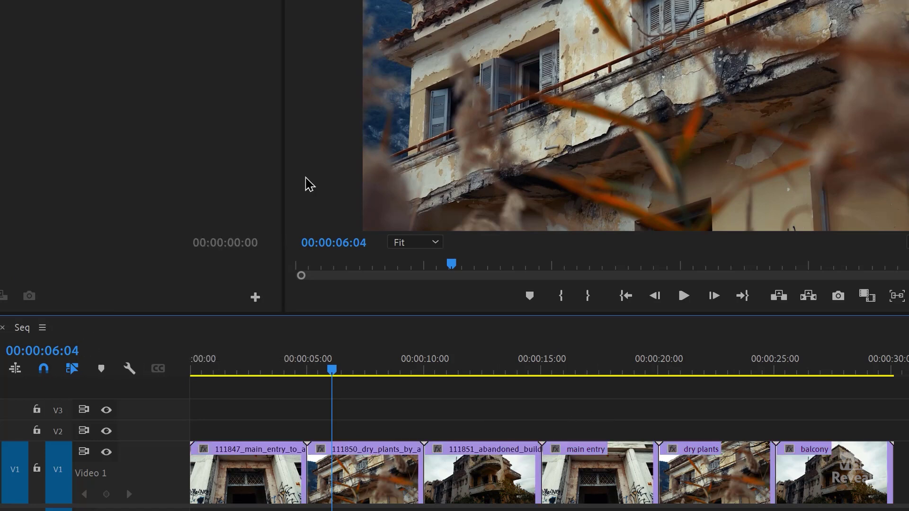
drag(627, 404, 805, 468)
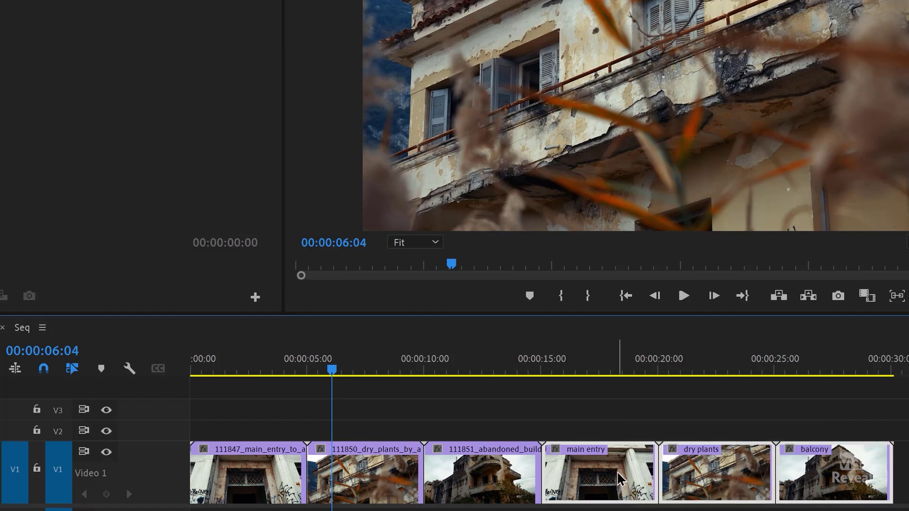
right_click(620, 480)
mouse_move(672, 347)
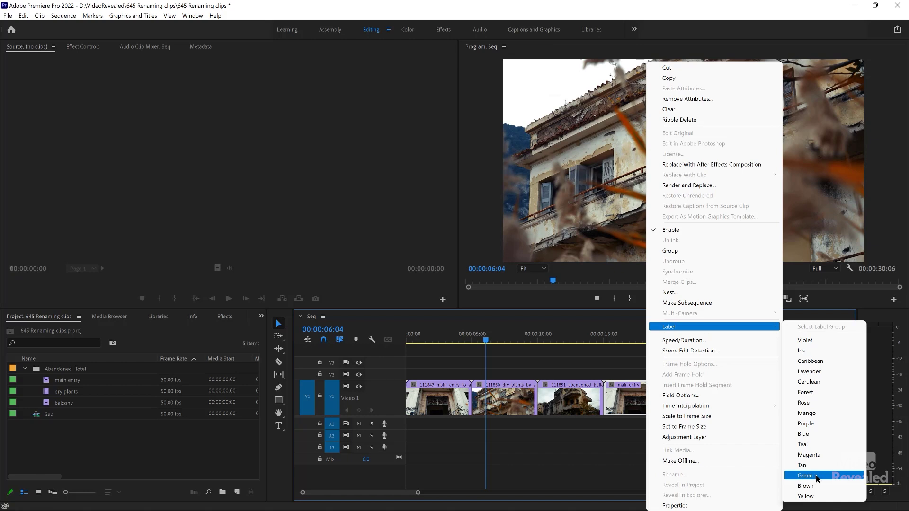
click(817, 497)
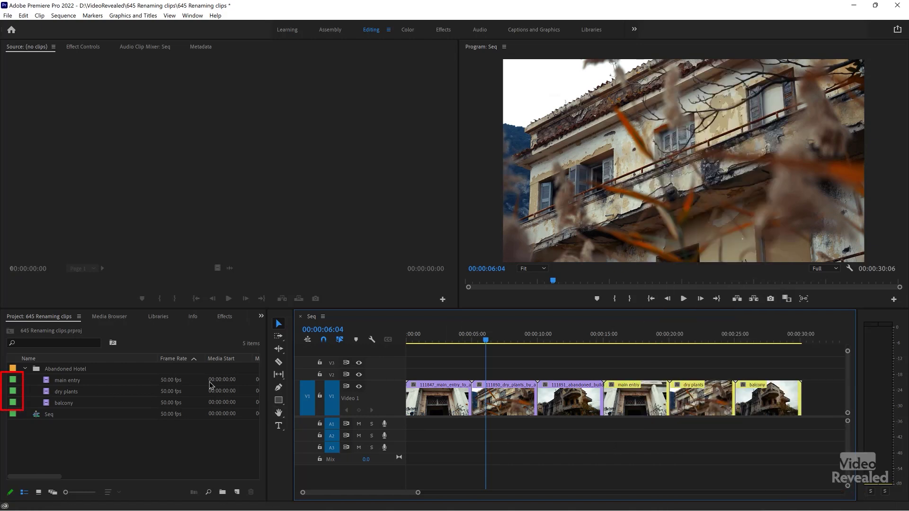
Step: Turn Show Source Clip Name and Label back on and select the V1 clips
click(371, 340)
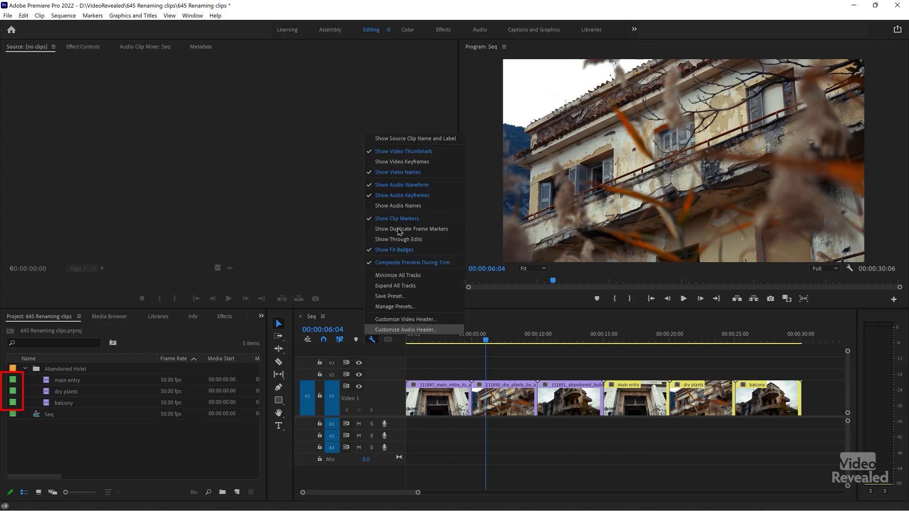
click(417, 136)
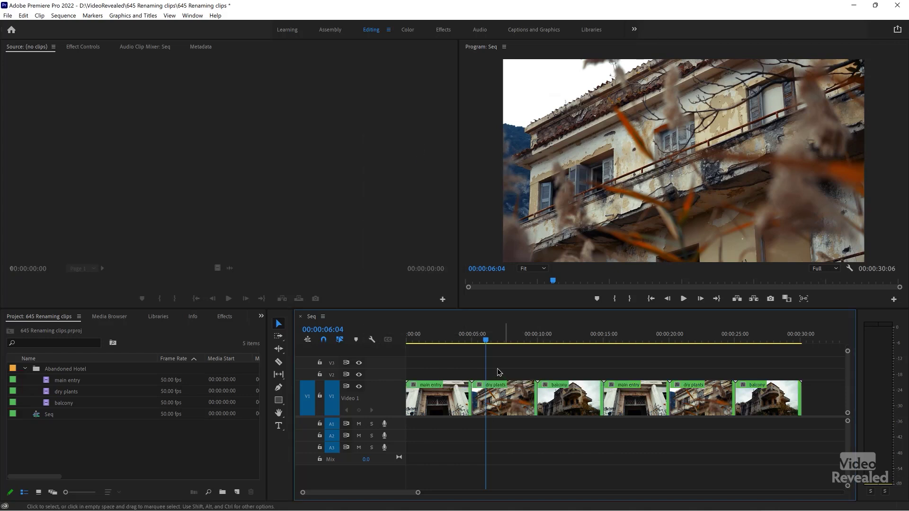
drag(552, 360, 708, 403)
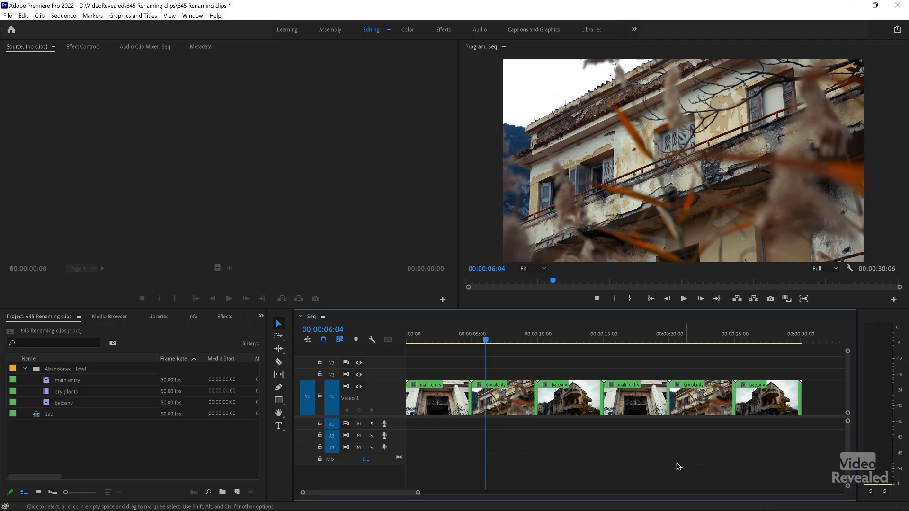